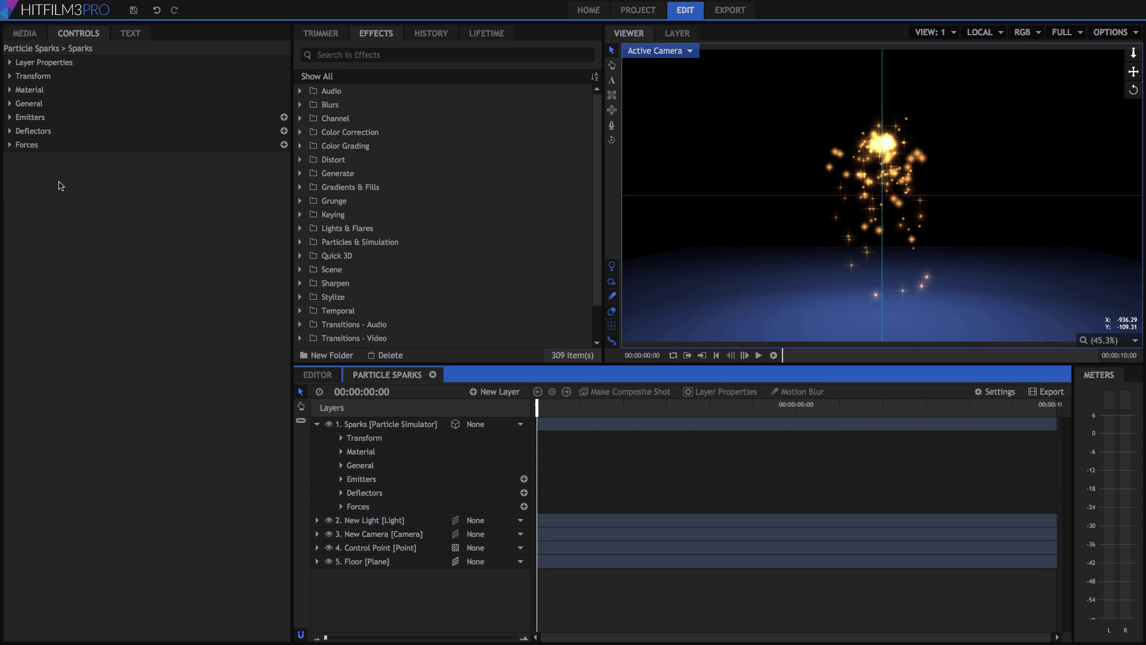
# Step: Lower the Sparks emitter to Position Y -61.0, then play and pause a preview of the particles
pyautogui.click(10, 75)
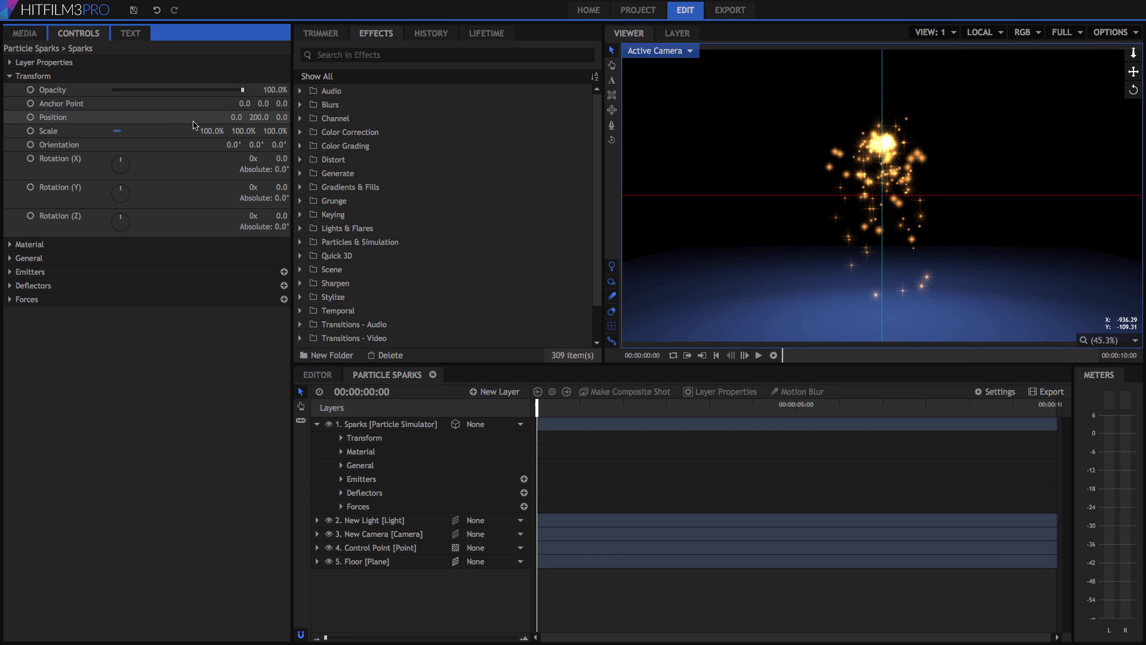
pyautogui.moveTo(256, 144); pyautogui.dragTo(221, 118)
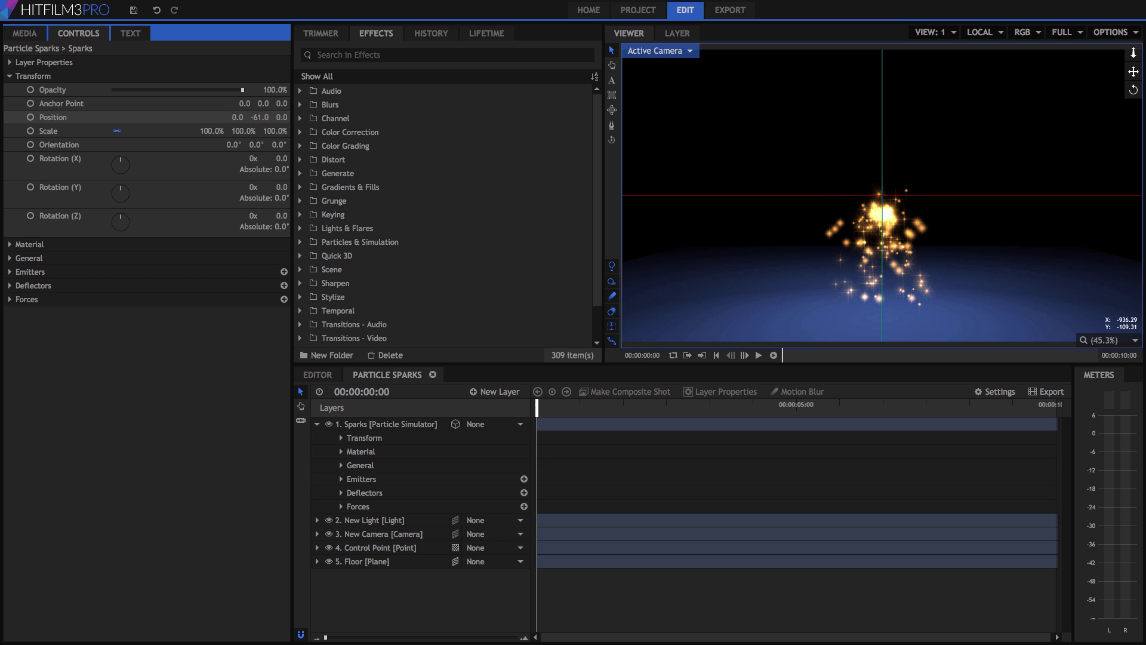
pyautogui.click(758, 355)
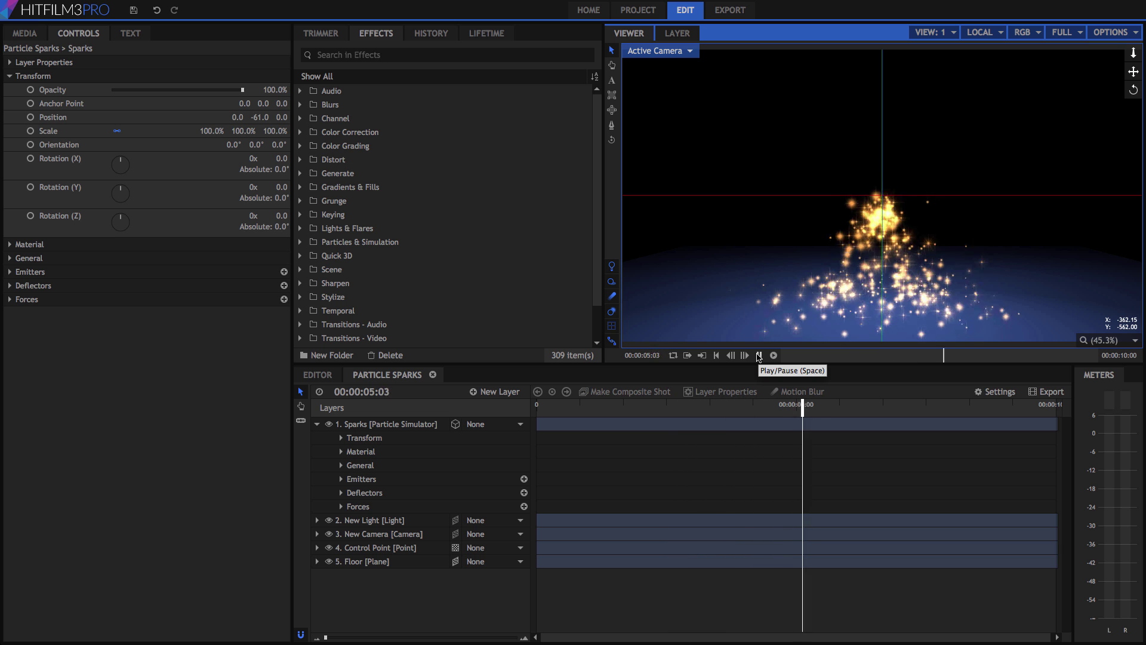
pyautogui.click(759, 355)
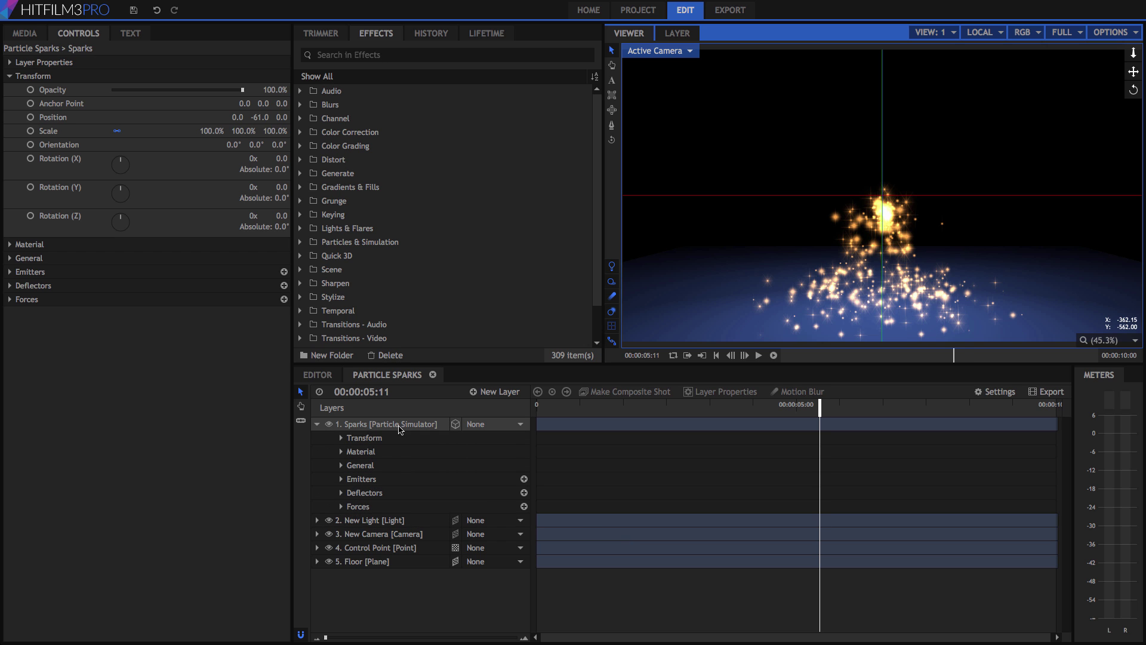
# Step: On the Sparks layer at time 00:00, turn on Position keyframing
pyautogui.click(371, 424)
pyautogui.click(341, 439)
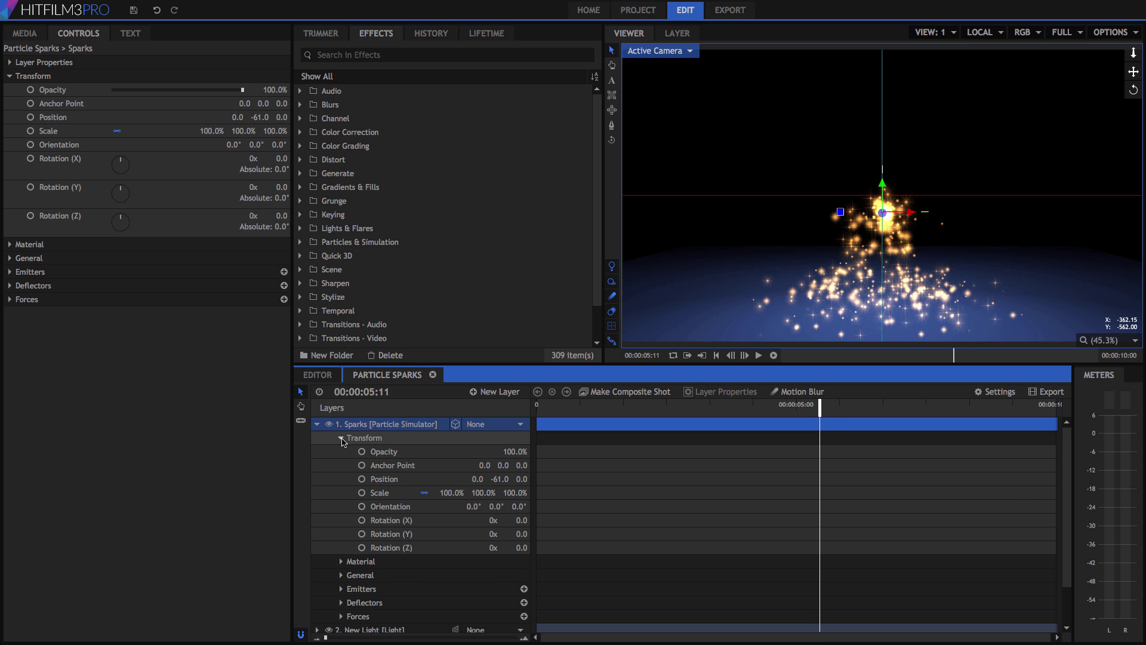
pyautogui.moveTo(611, 410); pyautogui.dragTo(523, 412)
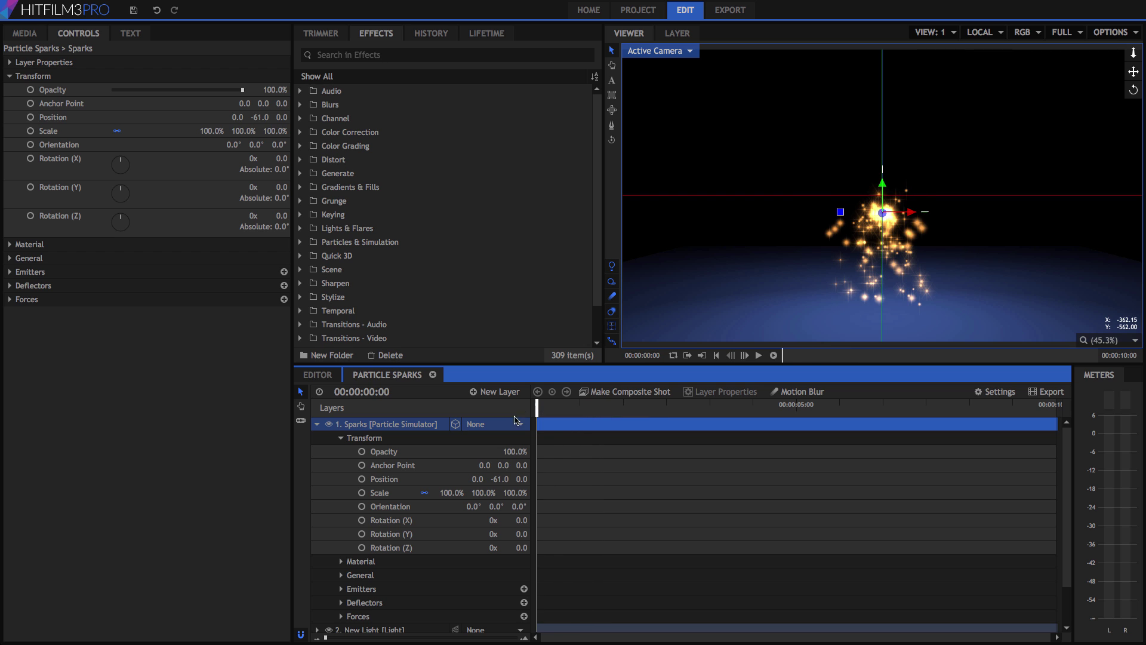
pyautogui.click(362, 479)
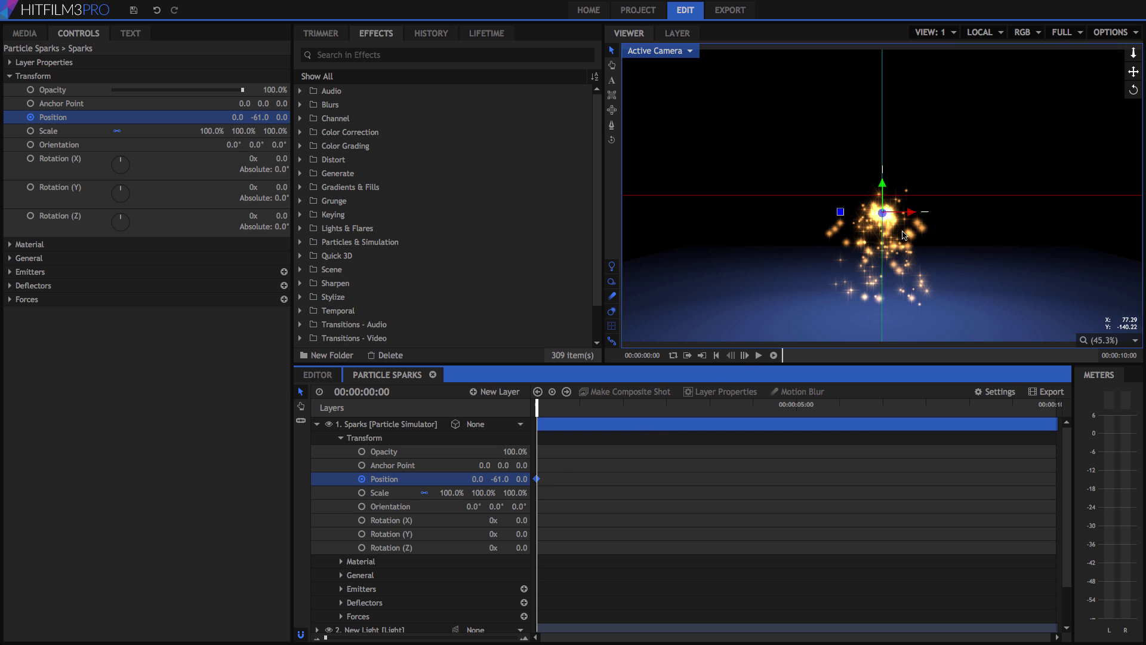
# Step: Place the sparks on the frame's left at Position -600, 200, then move the playhead to 5 seconds
pyautogui.moveTo(883, 187); pyautogui.dragTo(726, 116)
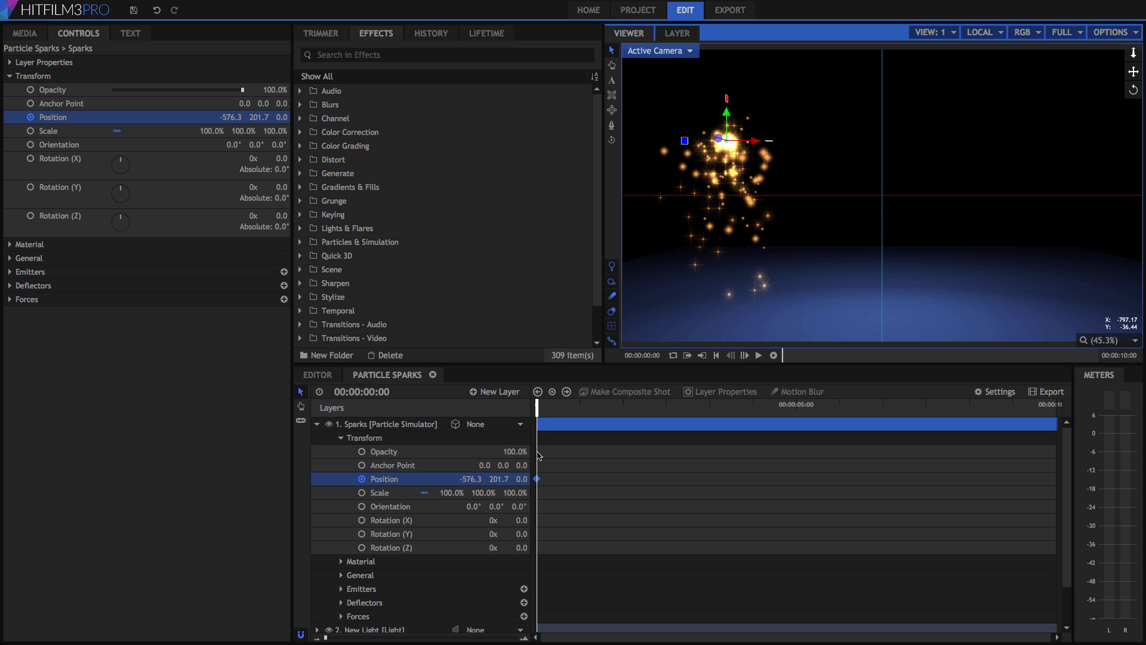
pyautogui.click(469, 479)
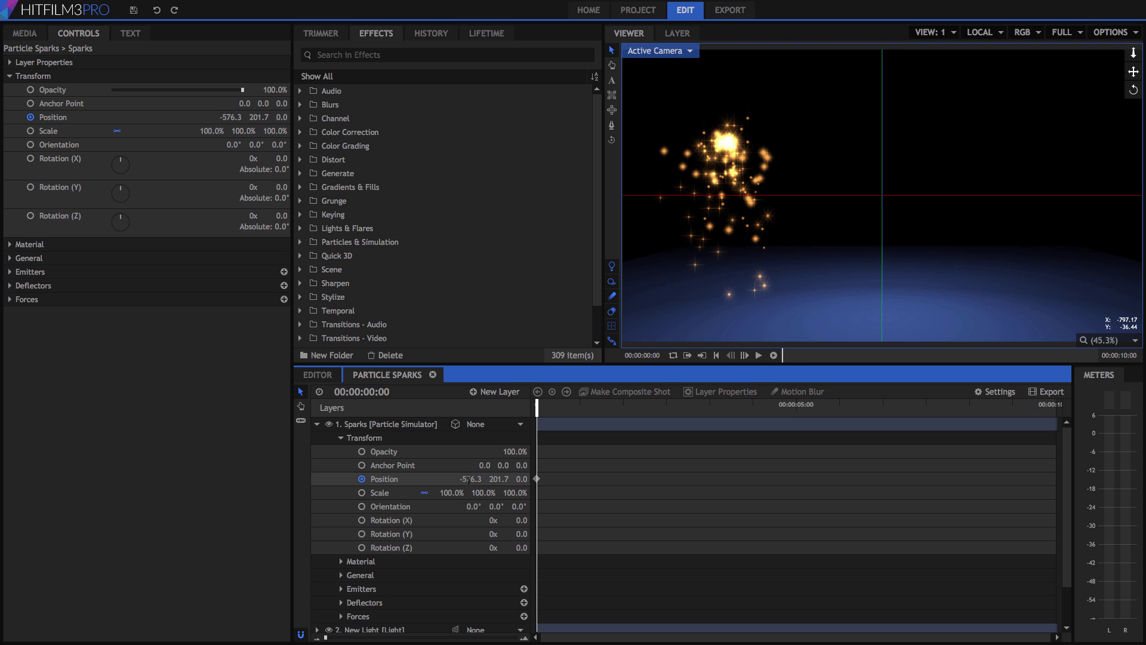
pyautogui.write('-600')
pyautogui.press('Tab')
pyautogui.write('200')
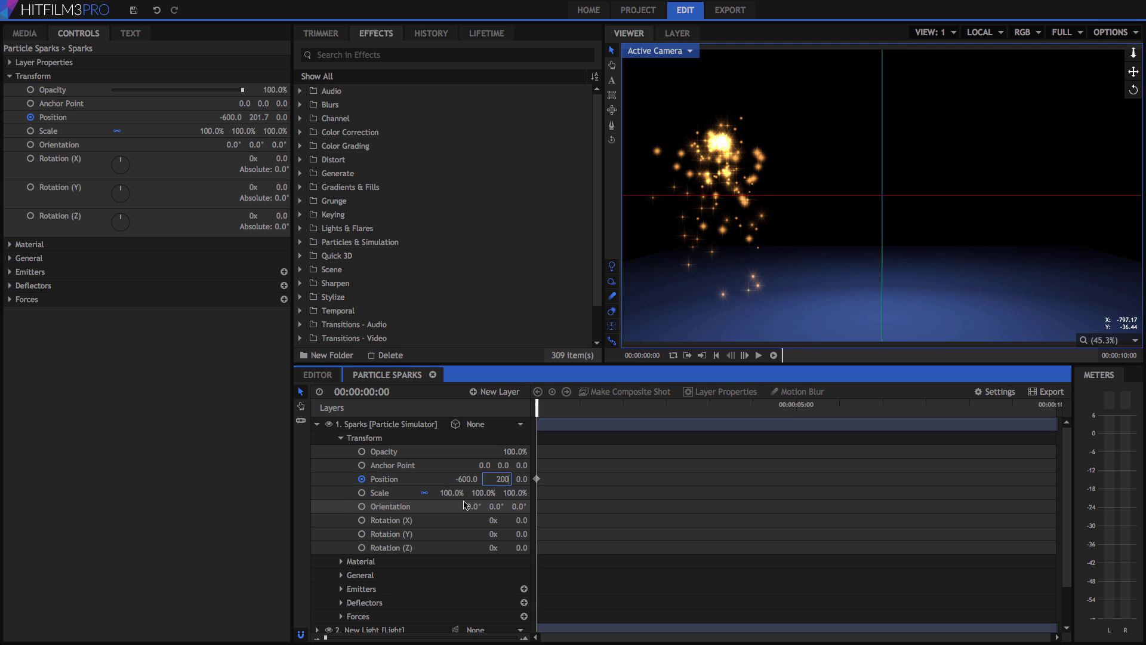
pyautogui.press('Return')
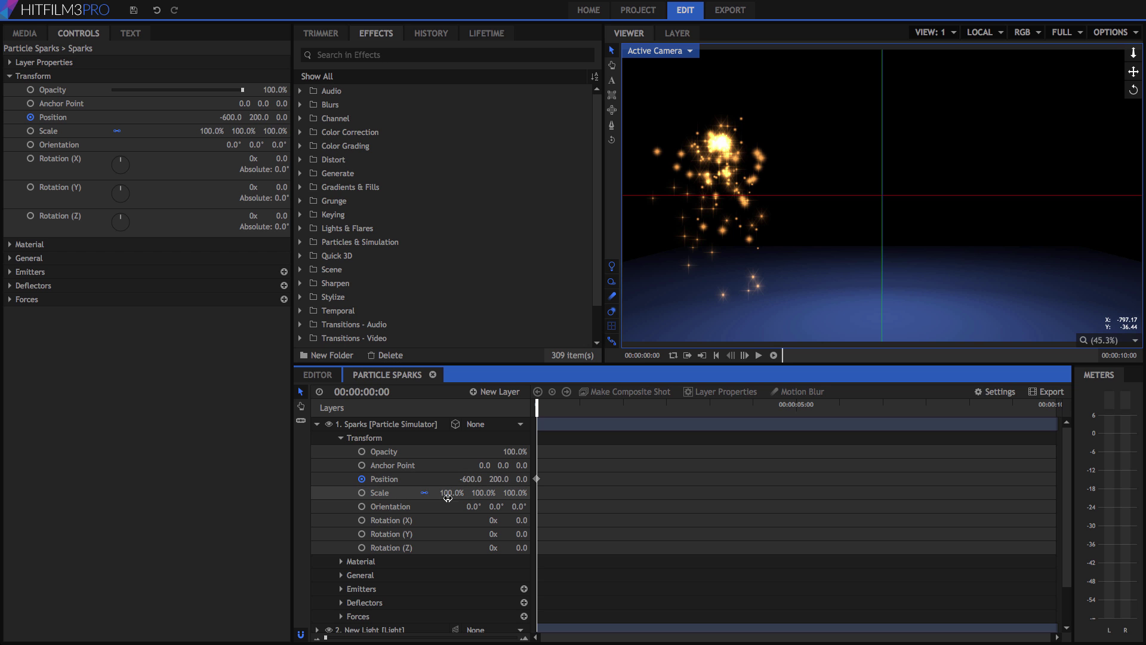
pyautogui.moveTo(542, 412); pyautogui.dragTo(797, 404)
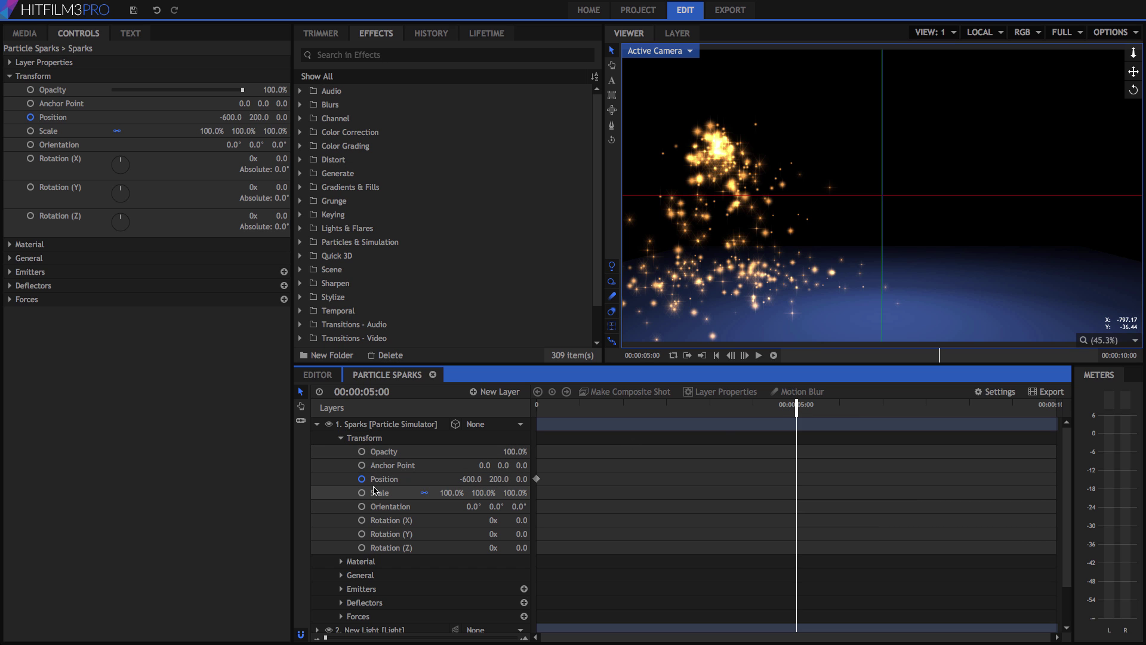
# Step: Keyframe the sparks at X 711.6 on the right at 5 seconds, then jump between both Position keyframes to check them
pyautogui.click(414, 425)
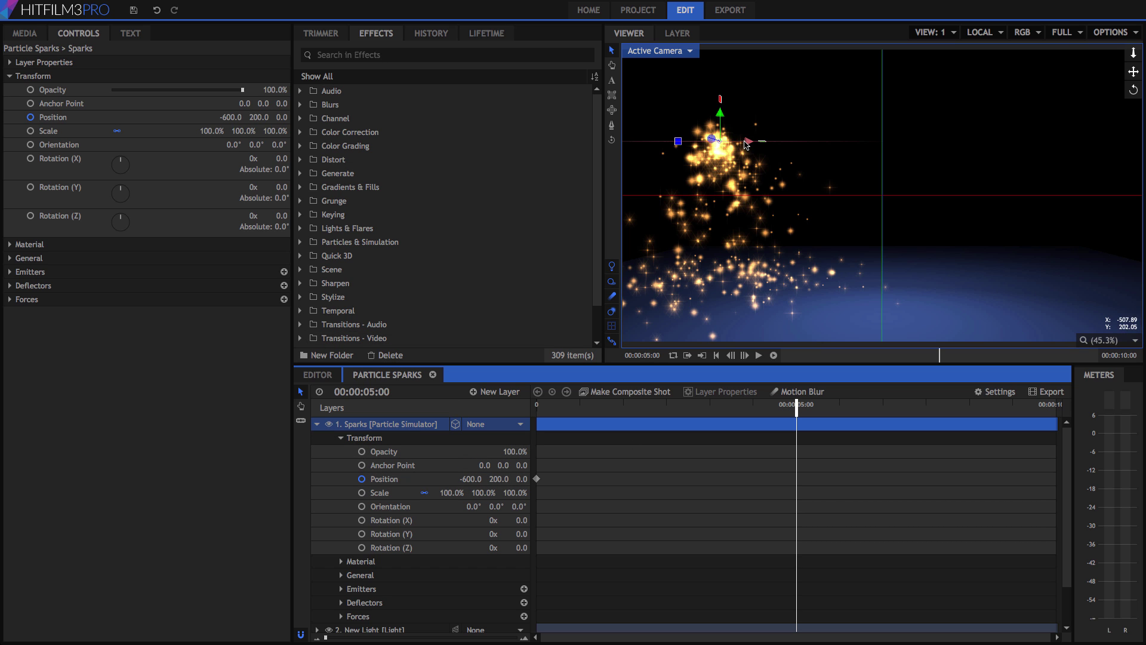
pyautogui.moveTo(748, 144); pyautogui.dragTo(1102, 141)
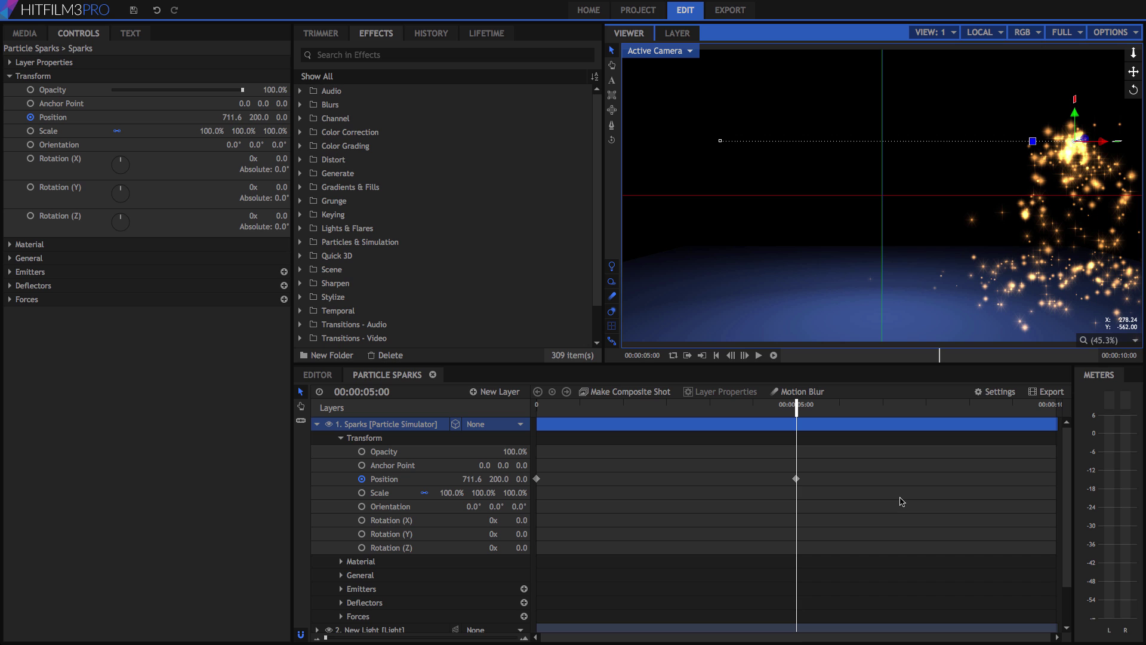
pyautogui.click(796, 479)
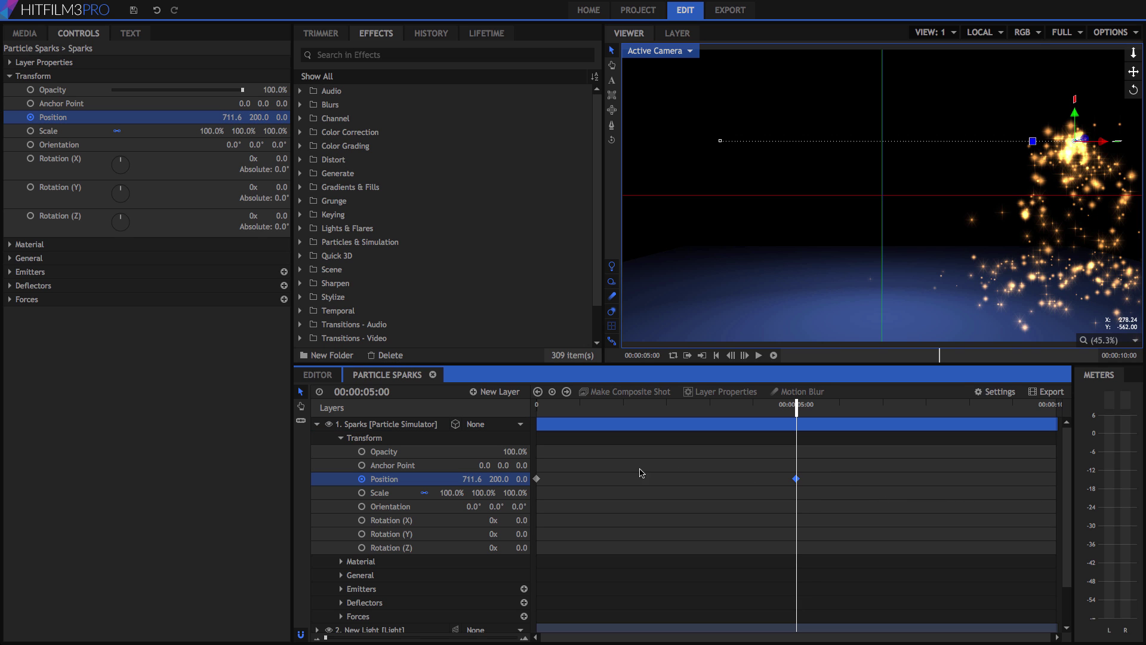
pyautogui.click(537, 478)
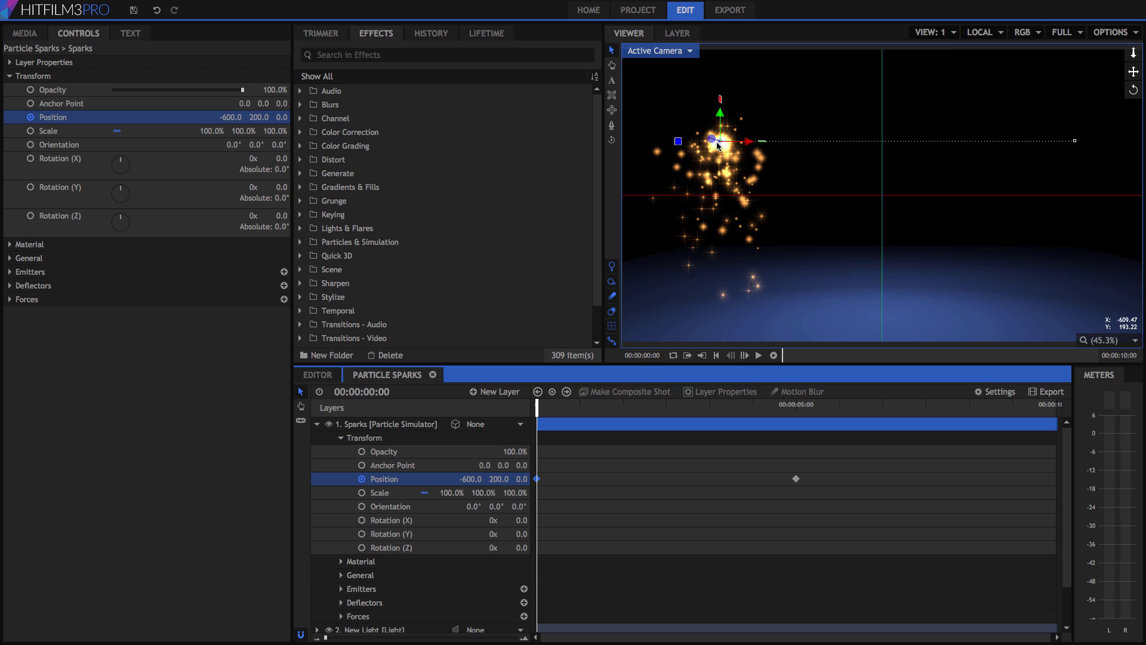
pyautogui.click(796, 479)
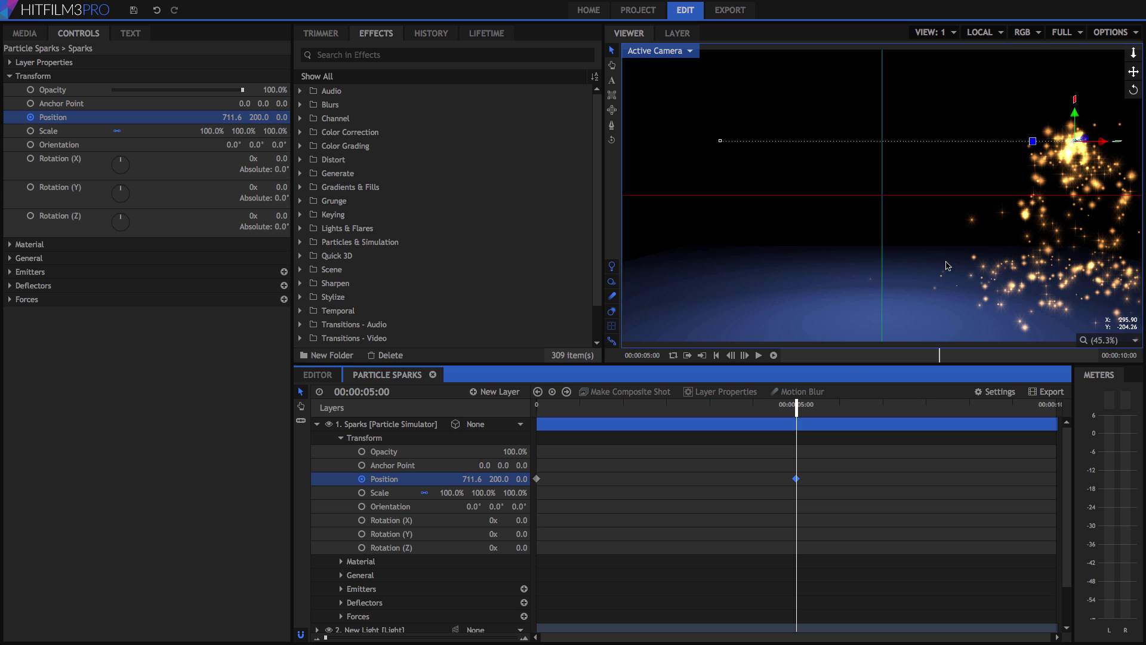
# Step: Play the left-to-right movement from the start, then step a few frames near 1 second 19
pyautogui.moveTo(796, 408); pyautogui.dragTo(524, 409)
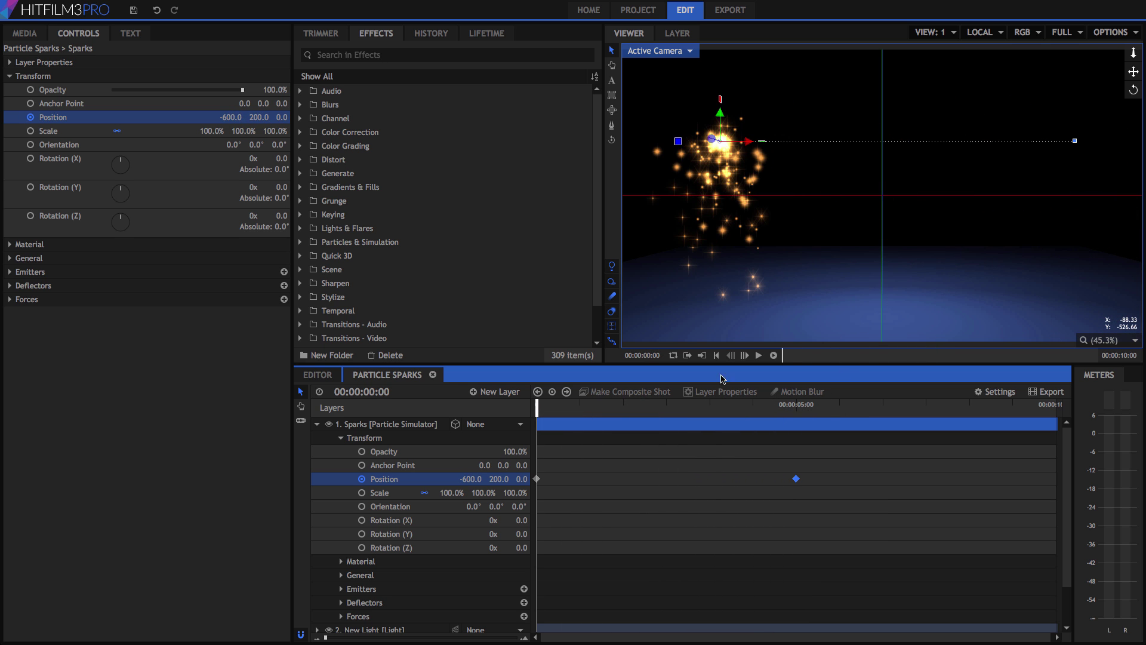
pyautogui.click(759, 356)
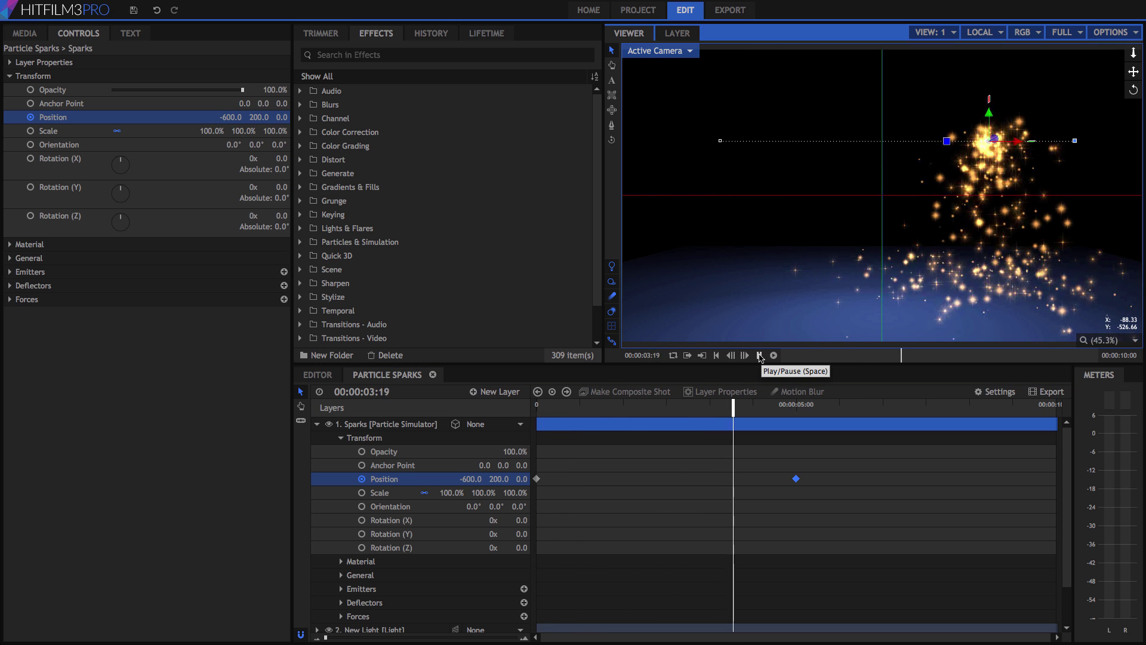
pyautogui.click(759, 355)
pyautogui.click(629, 404)
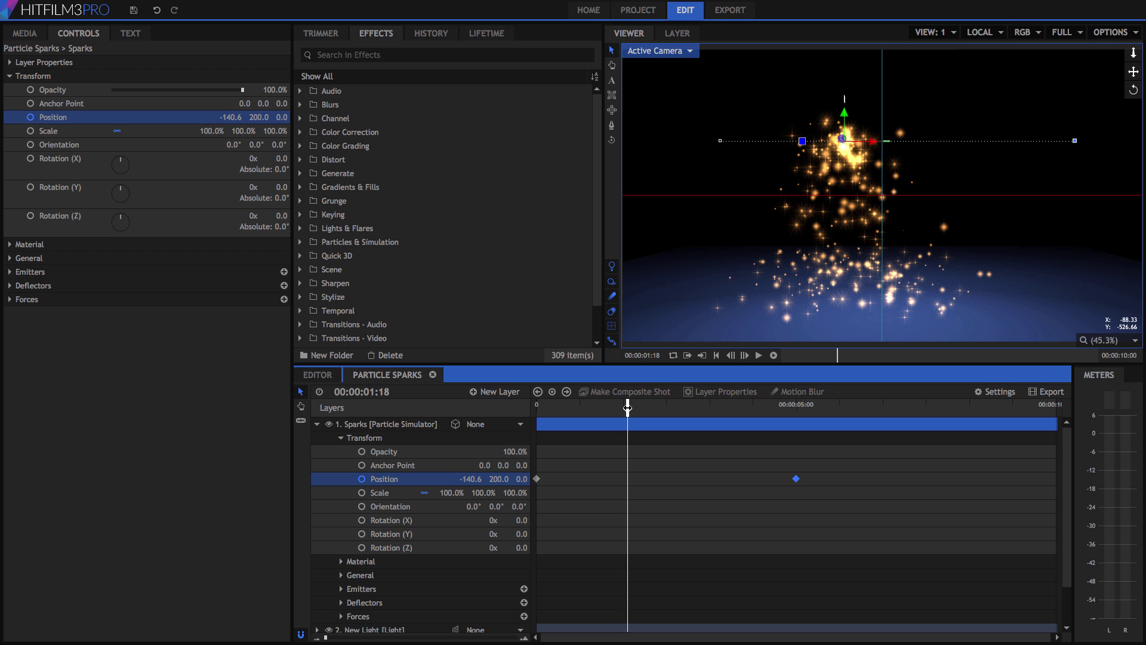
pyautogui.press('Right')
pyautogui.press('Right')
pyautogui.press('Right')
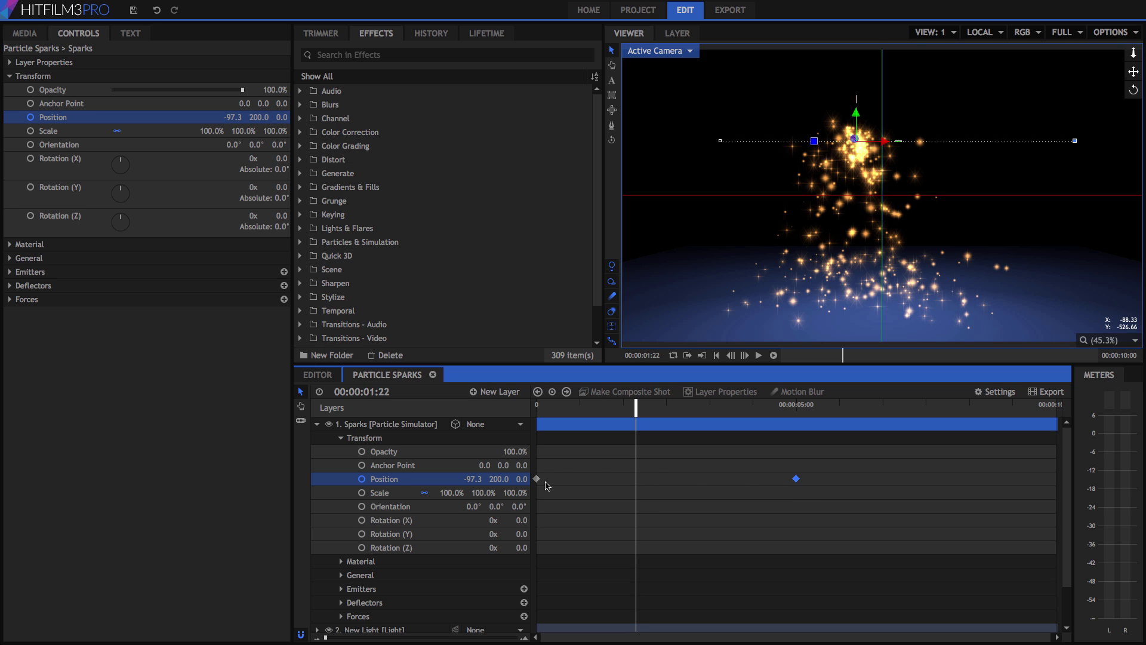
# Step: Adjust the Sparks layer's Layer Properties in Controls, toggling Orientation and selecting General's Time Scale
pyautogui.click(9, 63)
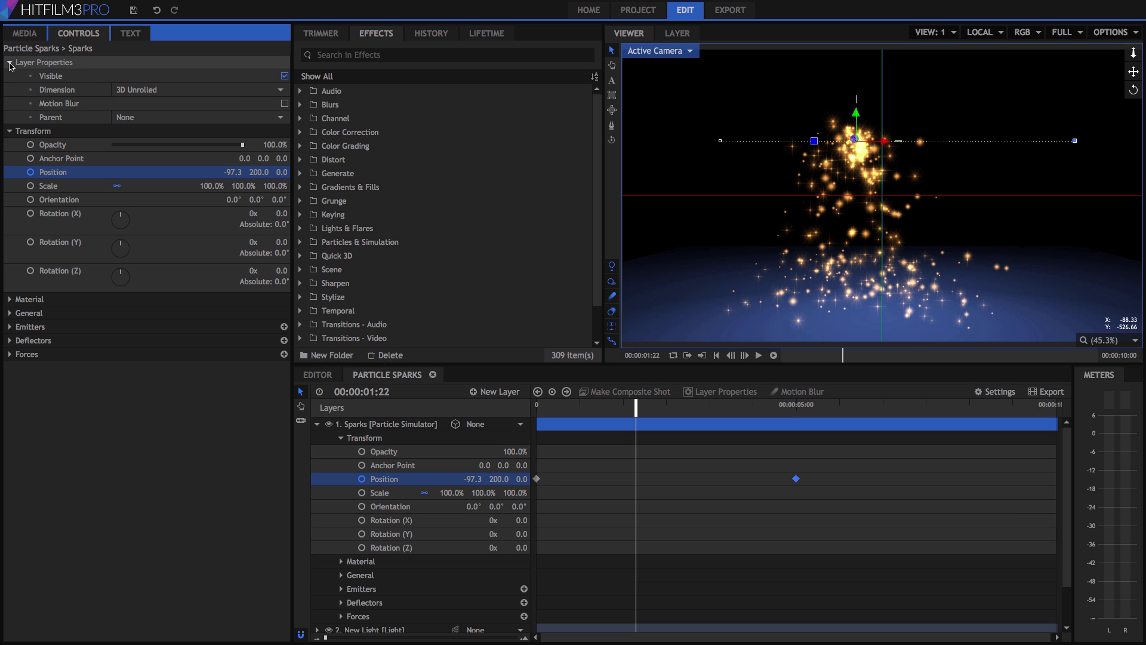
pyautogui.click(31, 121)
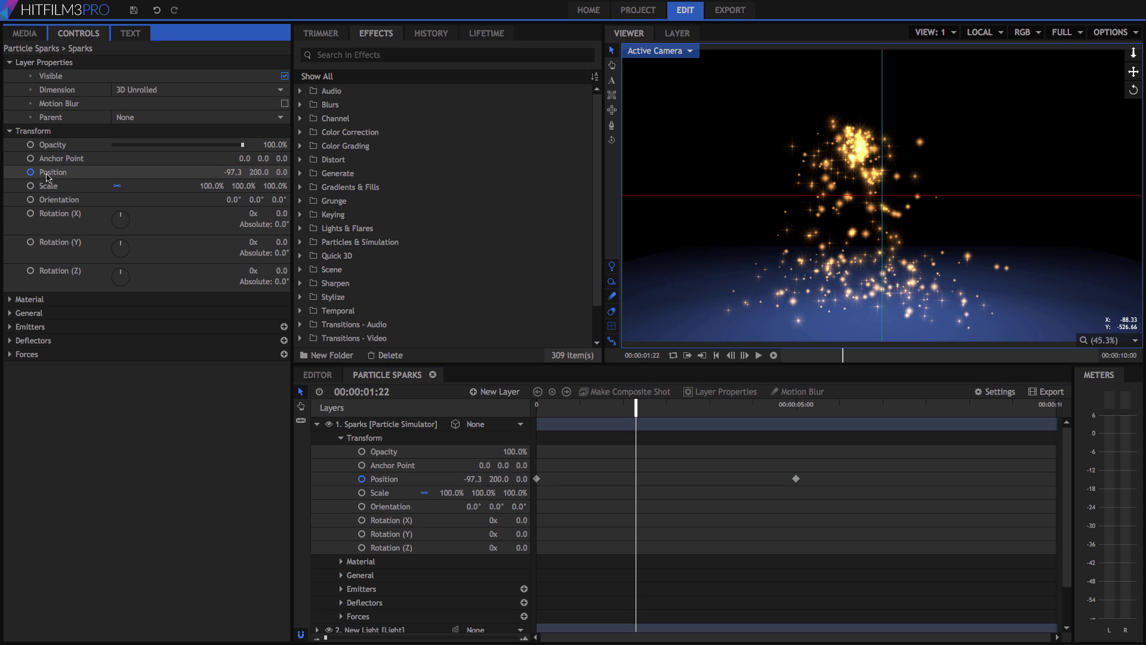
pyautogui.click(30, 201)
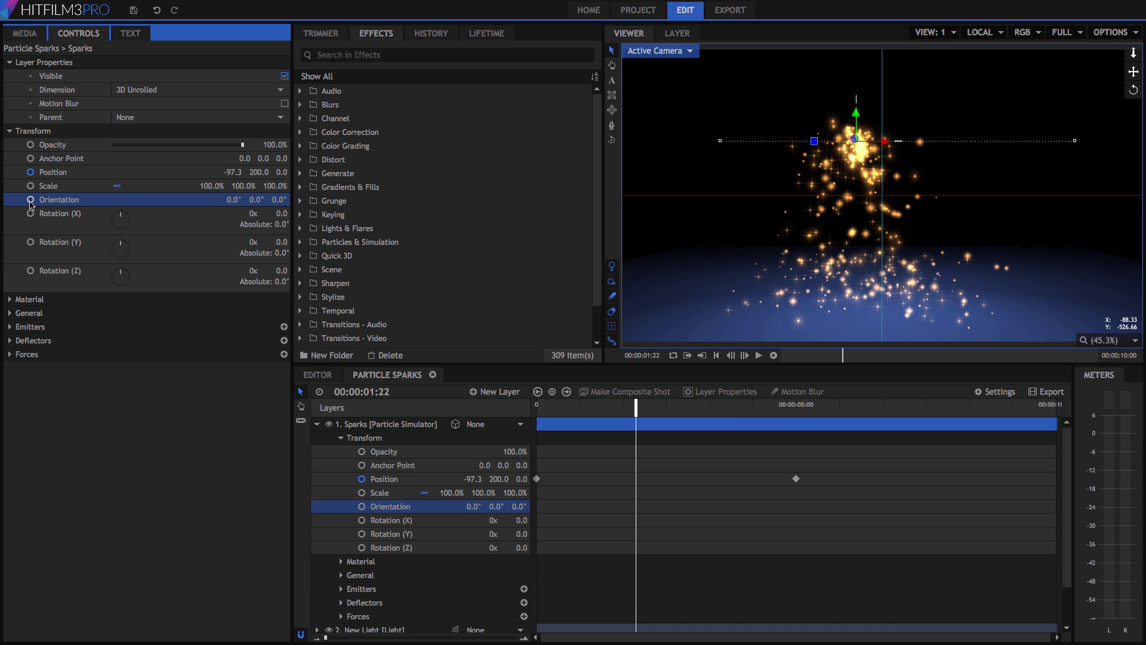
pyautogui.click(10, 313)
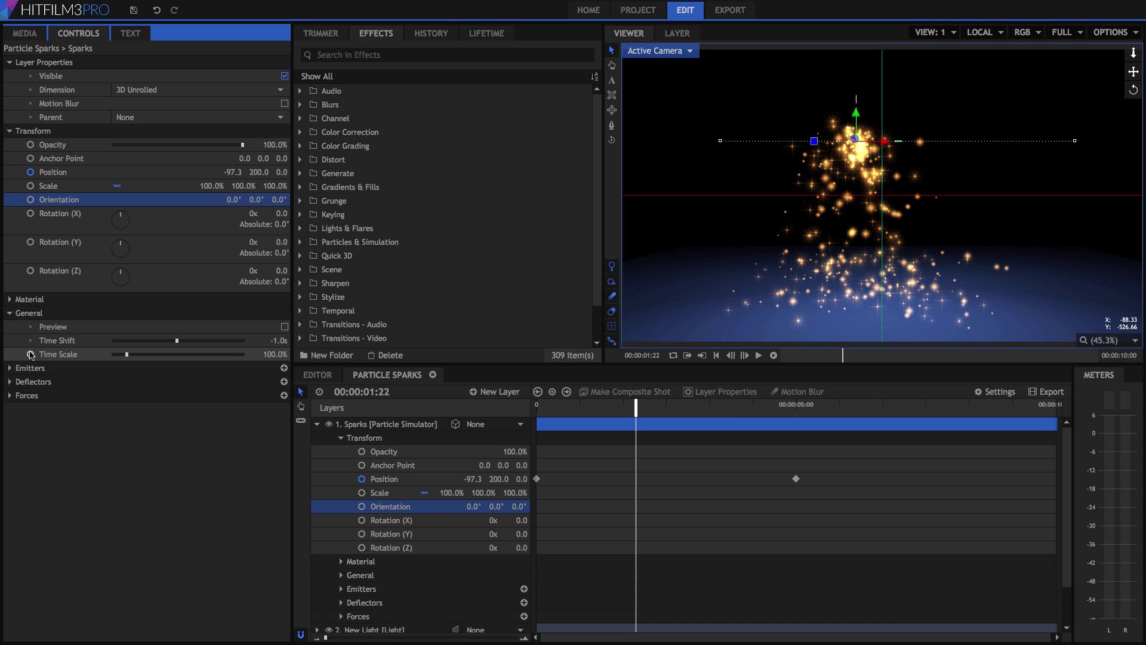
pyautogui.click(32, 355)
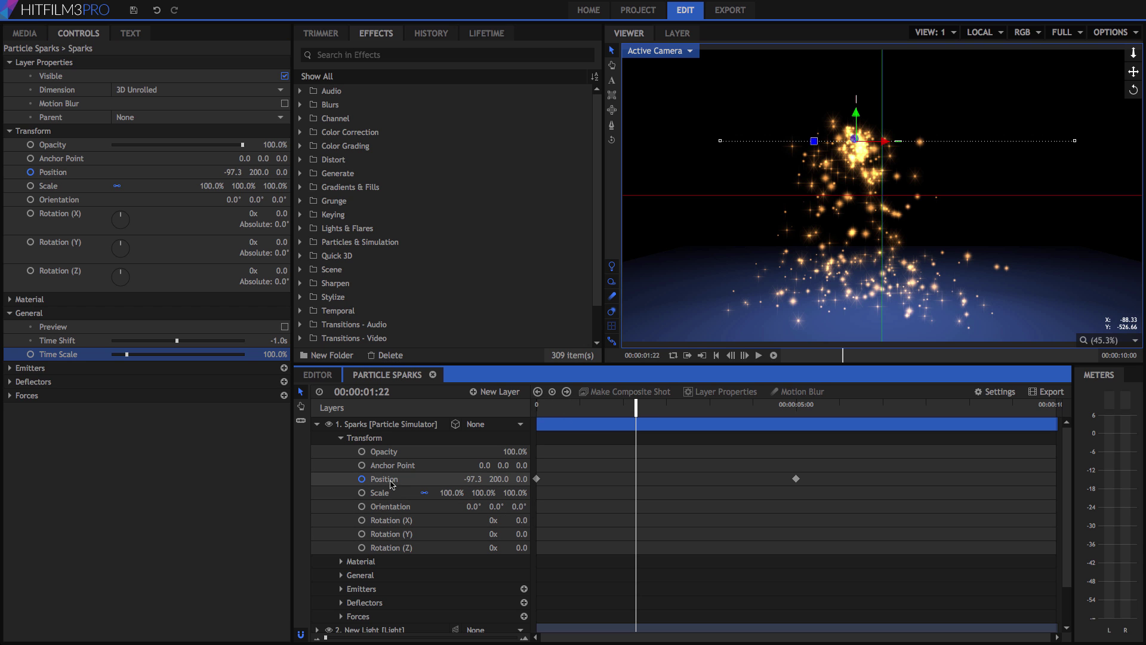
# Step: Step between the Position keyframes, then turn off Position animation to clear them and return to 0
pyautogui.click(389, 478)
pyautogui.click(538, 391)
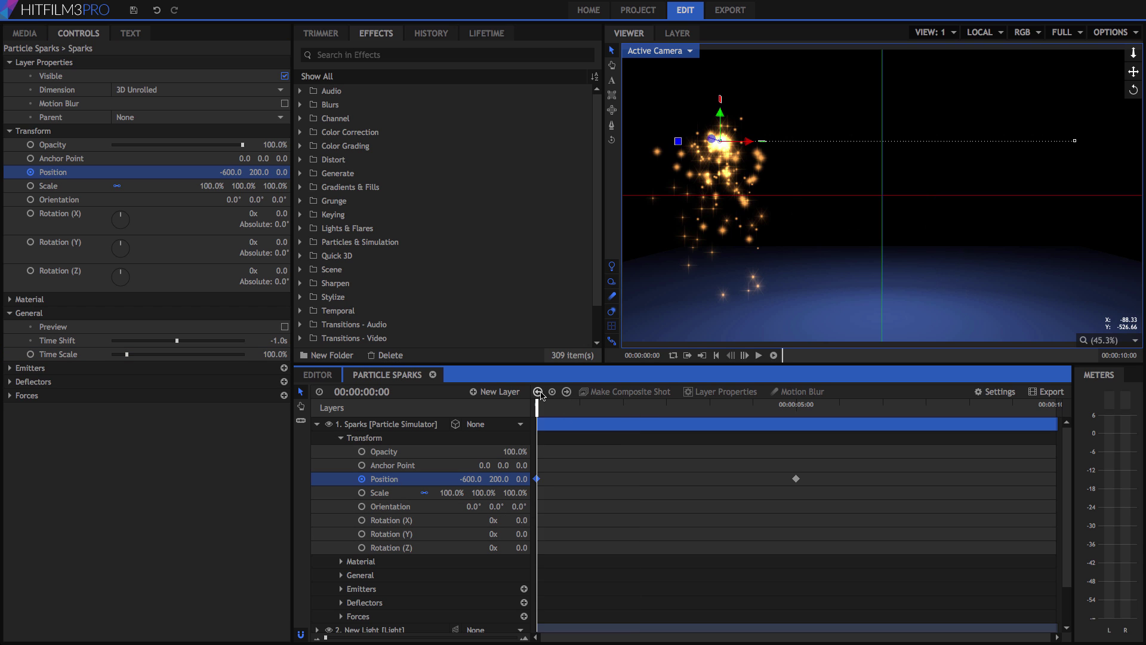
pyautogui.click(567, 392)
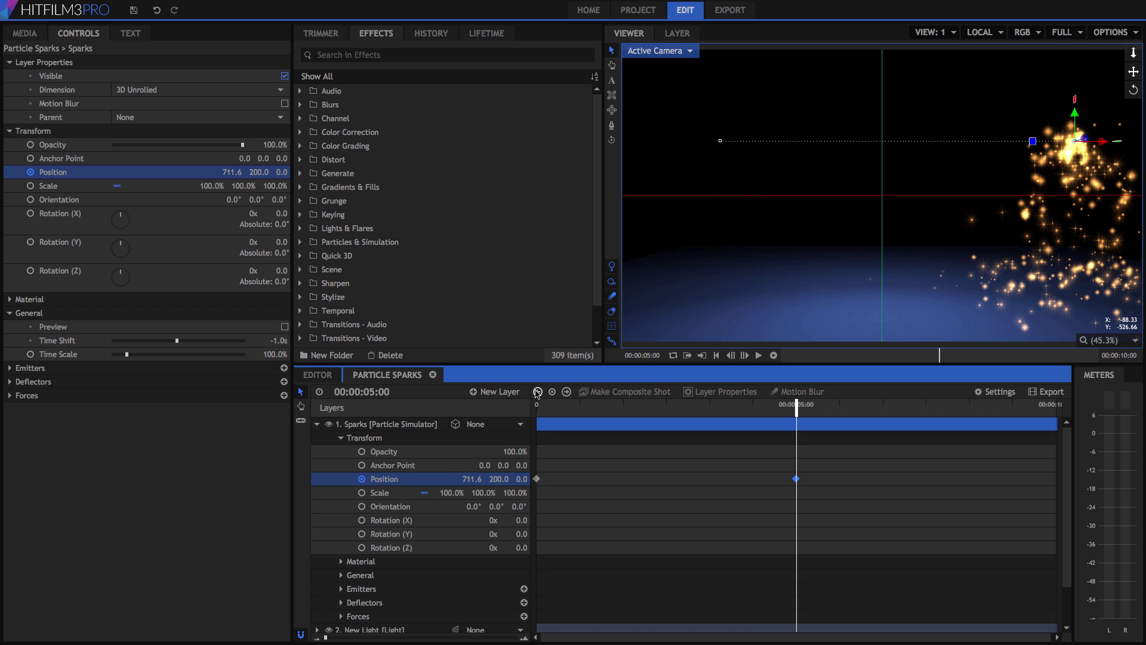
pyautogui.click(538, 392)
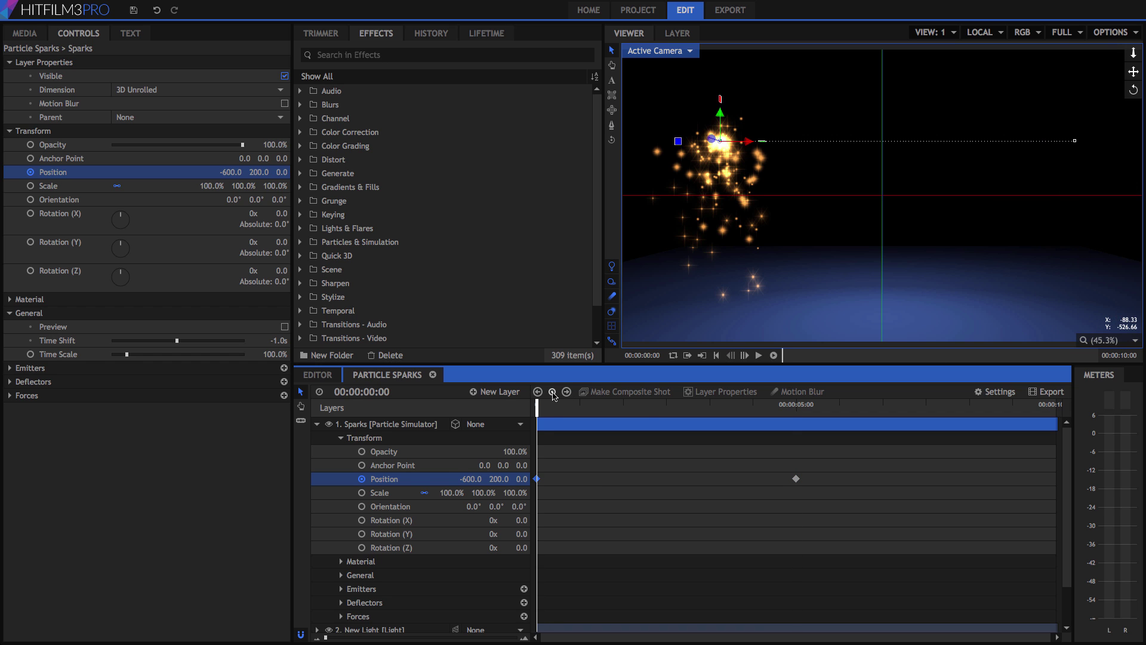
pyautogui.click(666, 411)
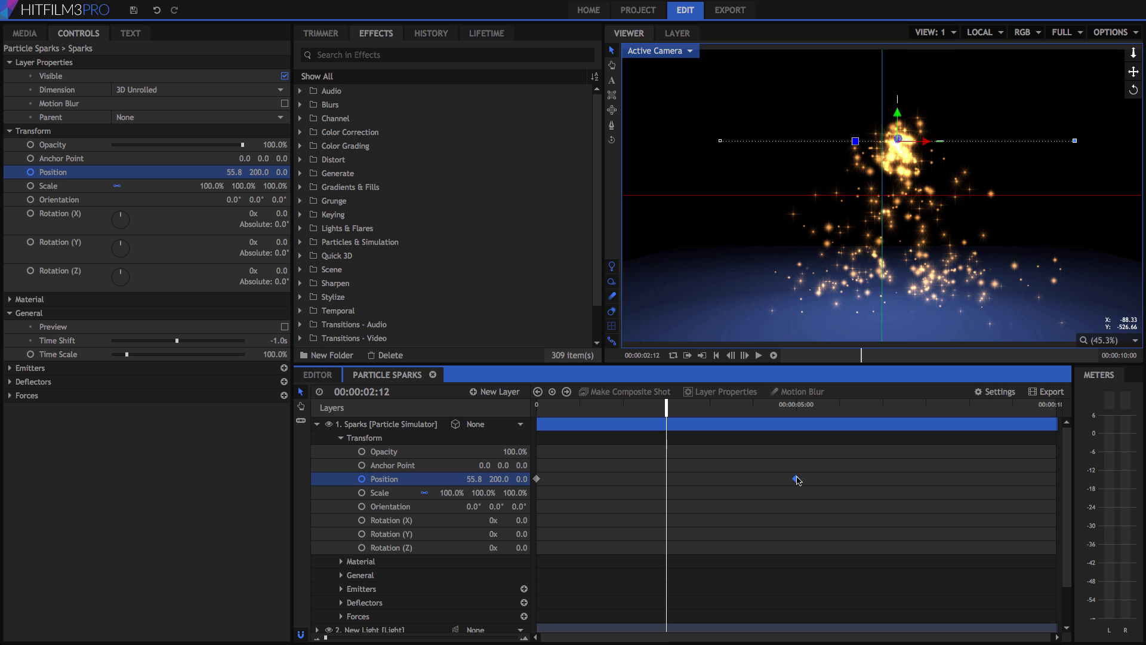
pyautogui.click(362, 480)
pyautogui.moveTo(664, 412); pyautogui.dragTo(537, 404)
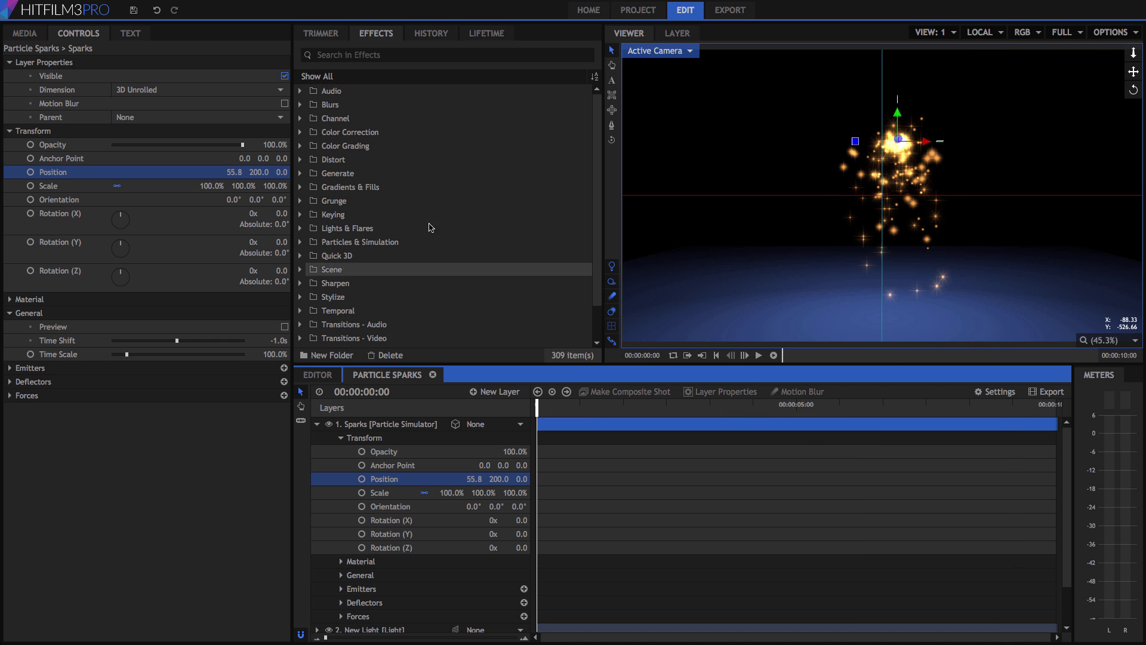
# Step: Undo to restore the Position keyframes, drag the end keyframe near the timeline's end, and preview
pyautogui.click(157, 11)
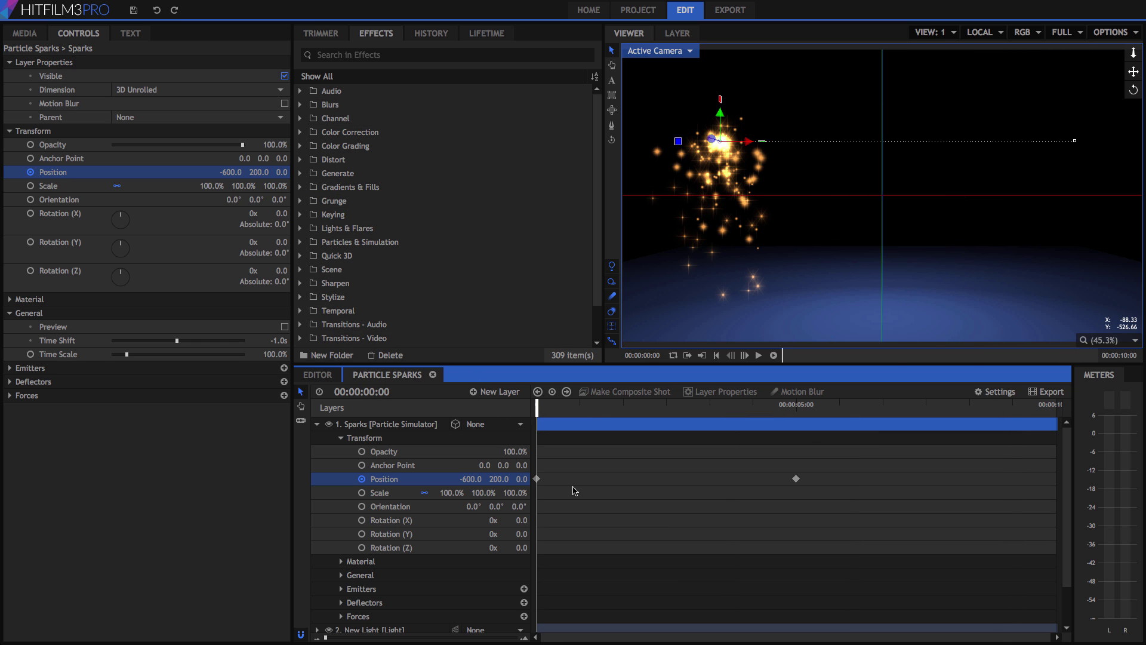
pyautogui.click(796, 479)
pyautogui.moveTo(796, 478); pyautogui.dragTo(1055, 487)
pyautogui.click(758, 356)
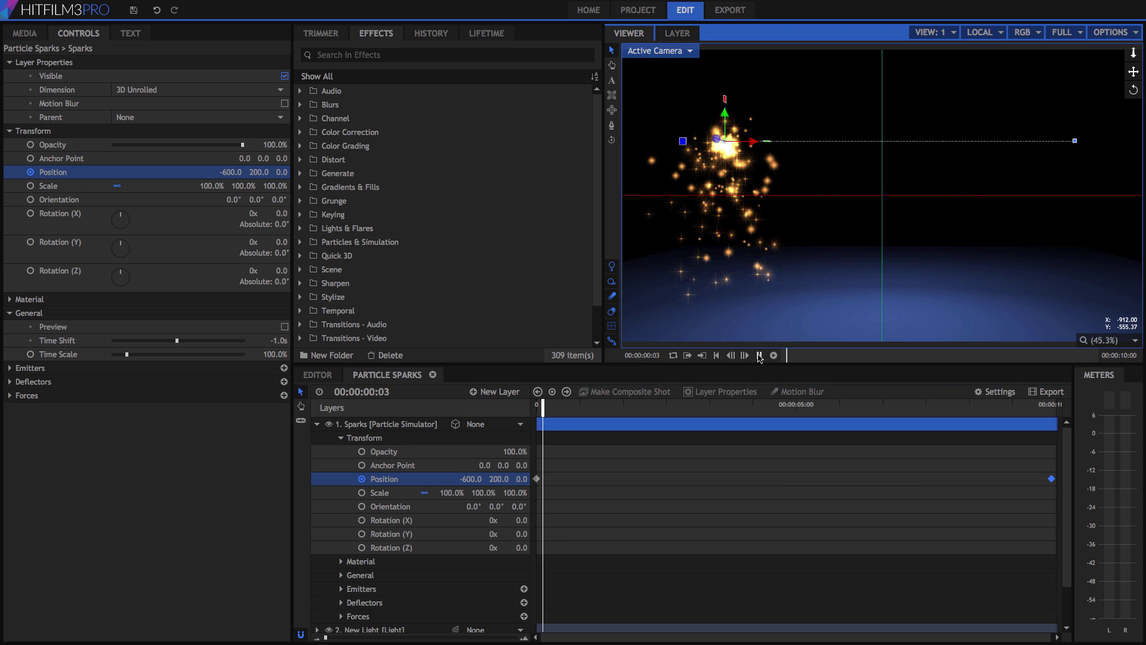
pyautogui.click(759, 356)
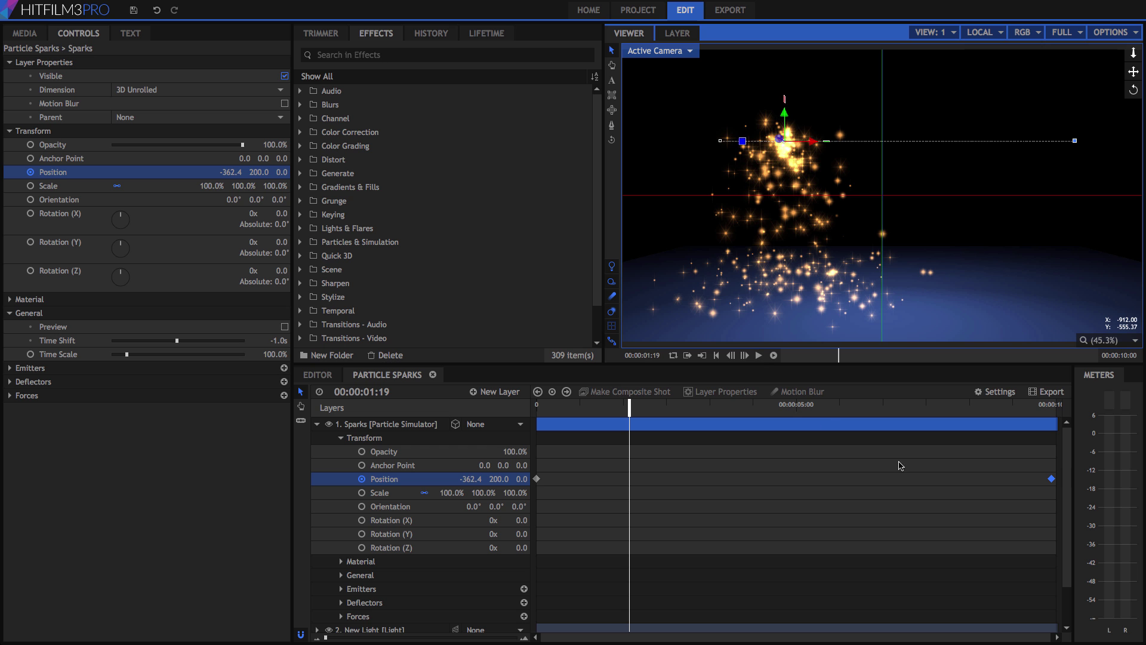
# Step: Pull the end Position keyframe much earlier and replay the shorter sweep from the first keyframe
pyautogui.moveTo(1053, 479); pyautogui.dragTo(614, 480)
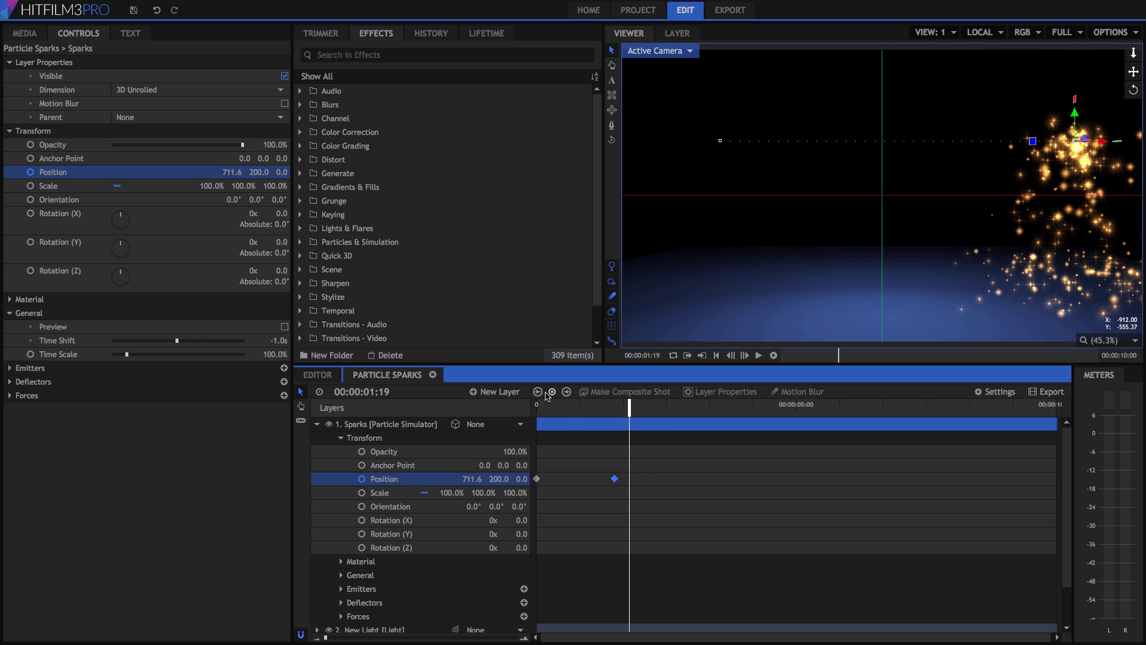
pyautogui.click(551, 407)
pyautogui.click(759, 356)
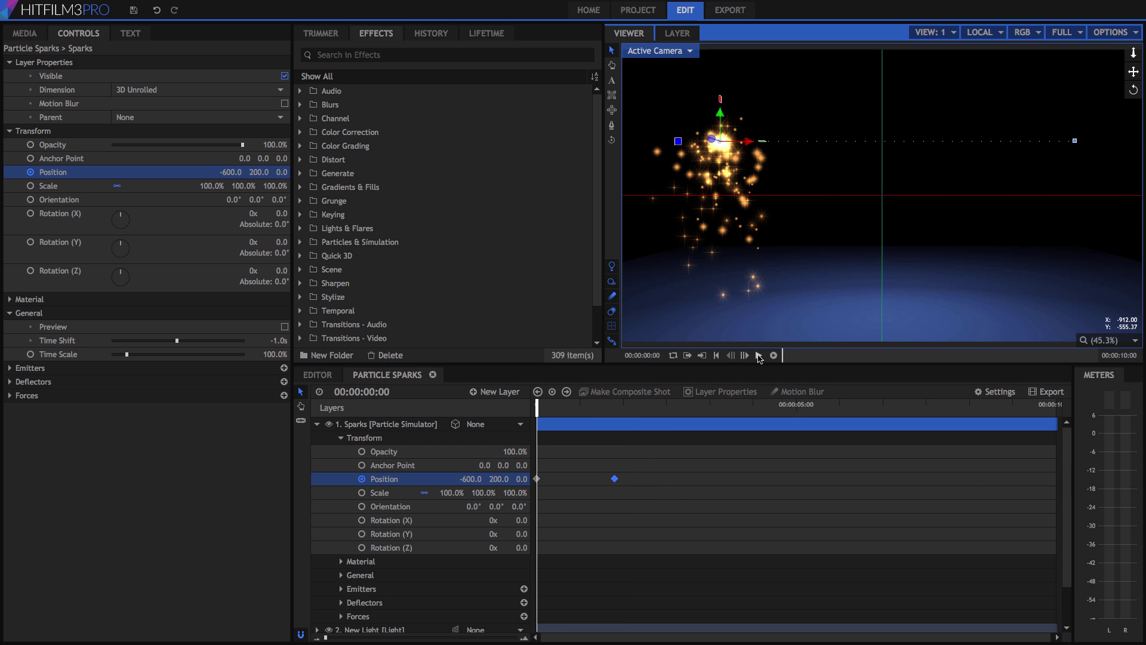
pyautogui.click(759, 355)
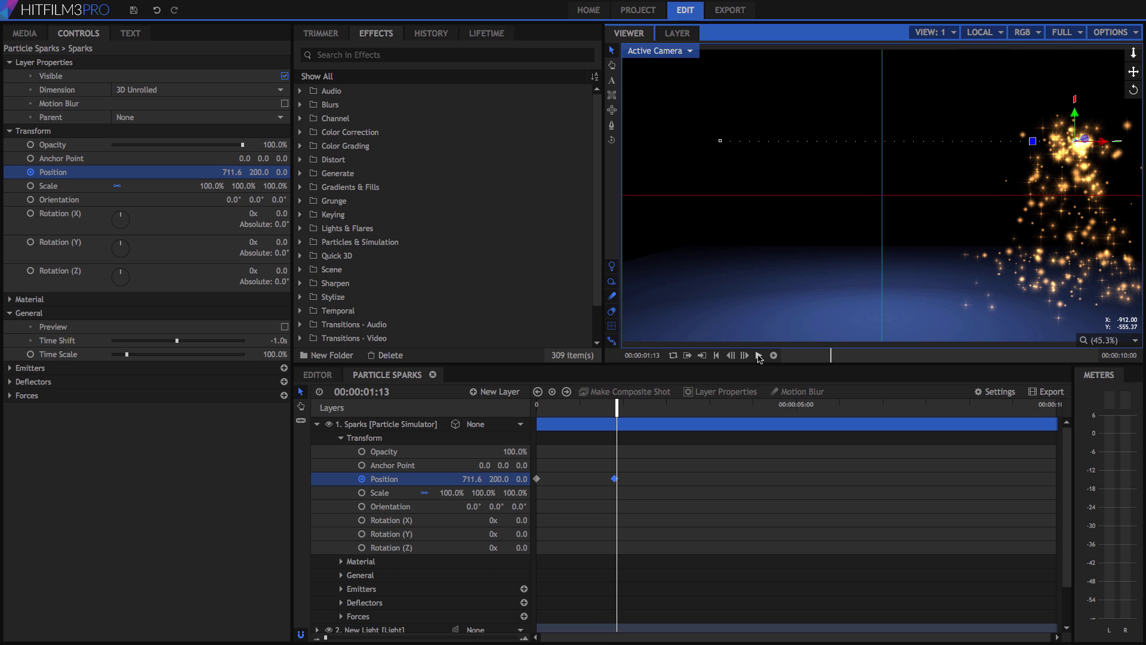
# Step: Shift both Position keyframes later so the sweep runs roughly from 1.5 to 3 seconds
pyautogui.click(536, 478)
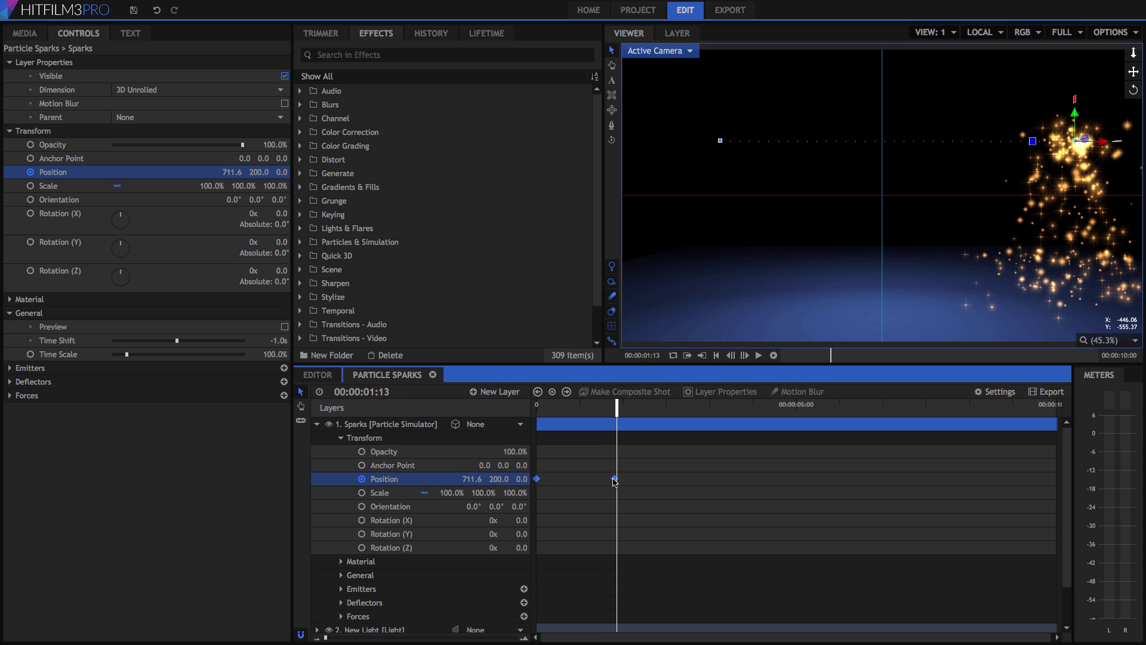
pyautogui.click(645, 476)
pyautogui.moveTo(642, 465); pyautogui.dragTo(534, 501)
pyautogui.moveTo(614, 481); pyautogui.dragTo(695, 495)
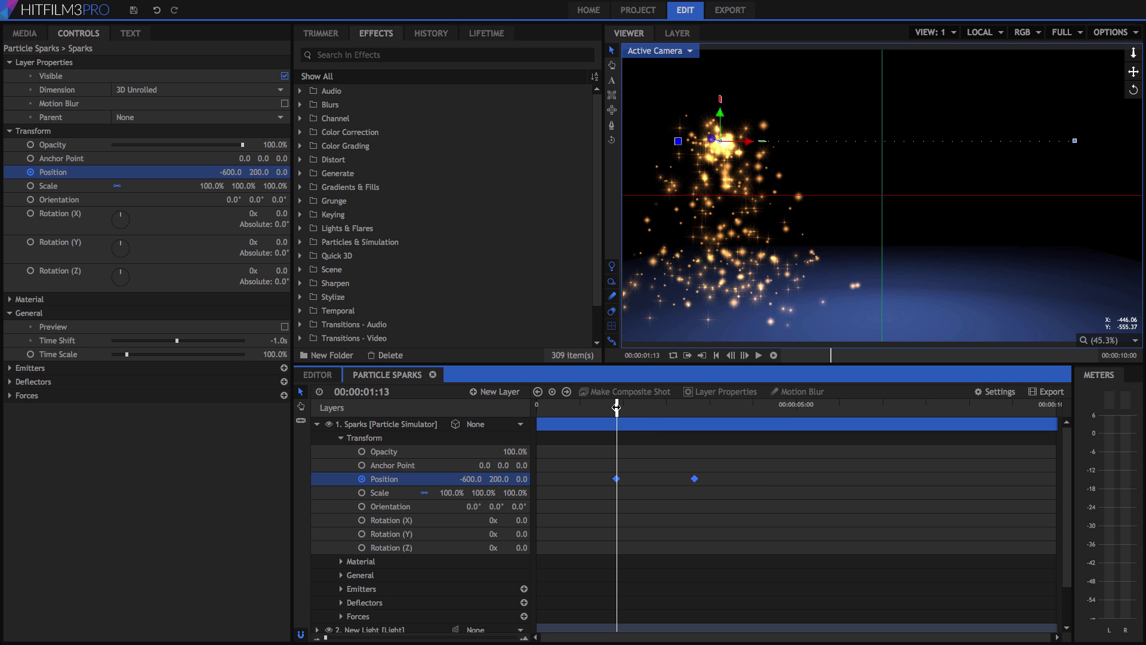
pyautogui.moveTo(617, 407); pyautogui.dragTo(725, 419)
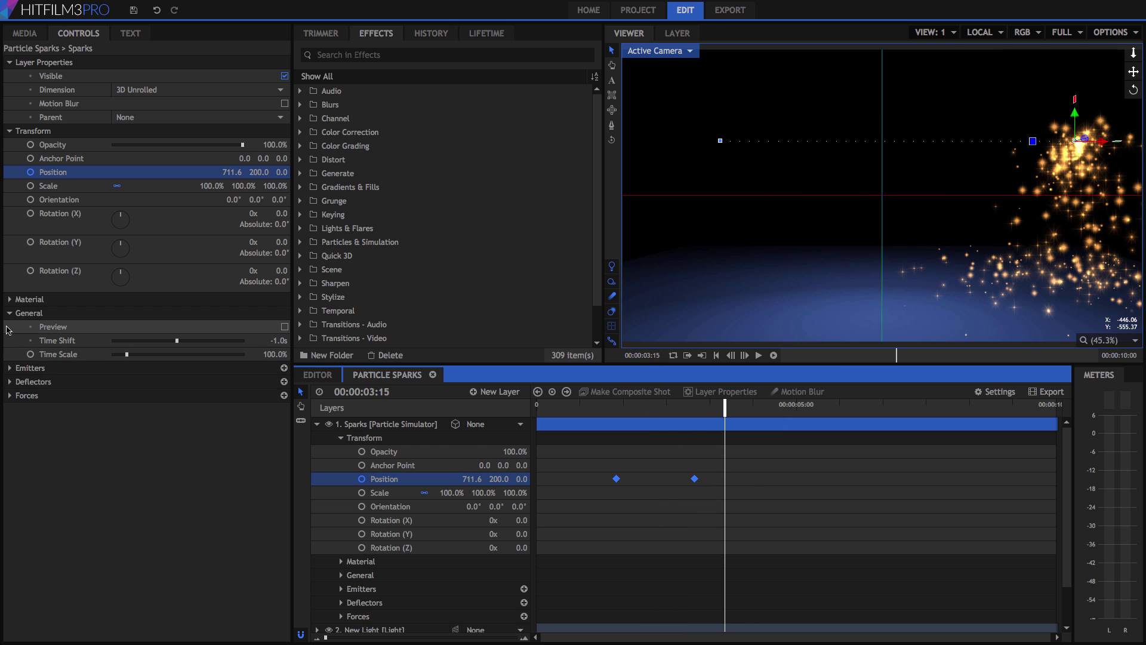
# Step: Expand Emitters > Particle System > Movement settings in the Controls panel
pyautogui.click(10, 368)
pyautogui.click(22, 381)
pyautogui.click(33, 437)
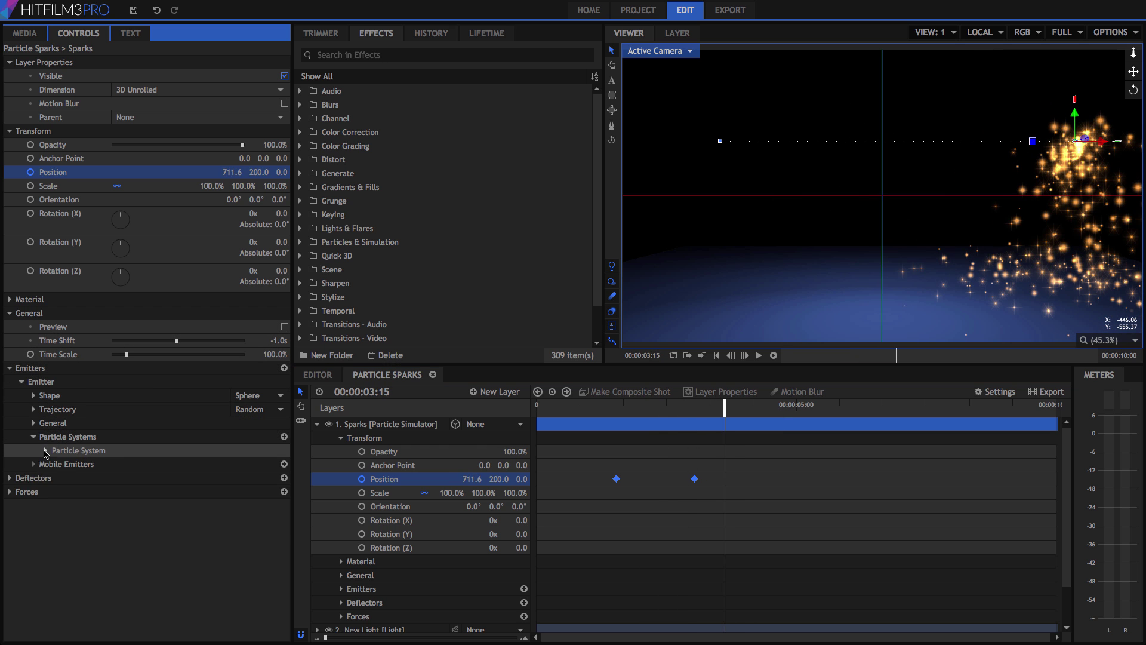
pyautogui.click(46, 451)
pyautogui.click(57, 505)
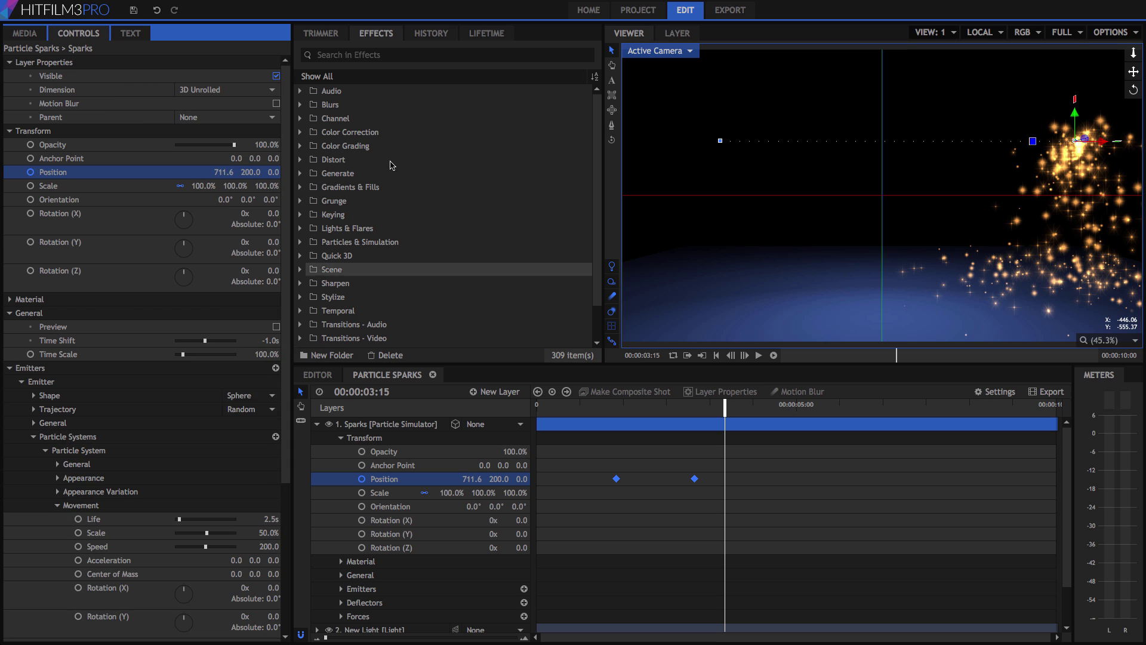
# Step: Switch to the Export screen to see the H.264 1920×1080, 24 fps settings
pyautogui.click(731, 12)
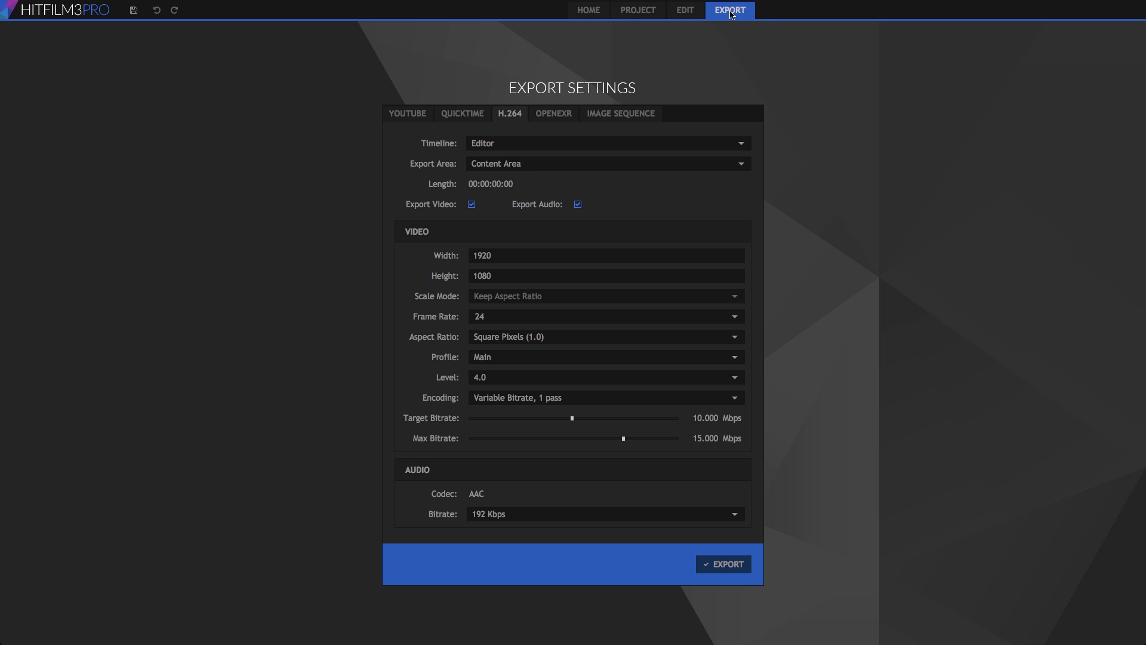